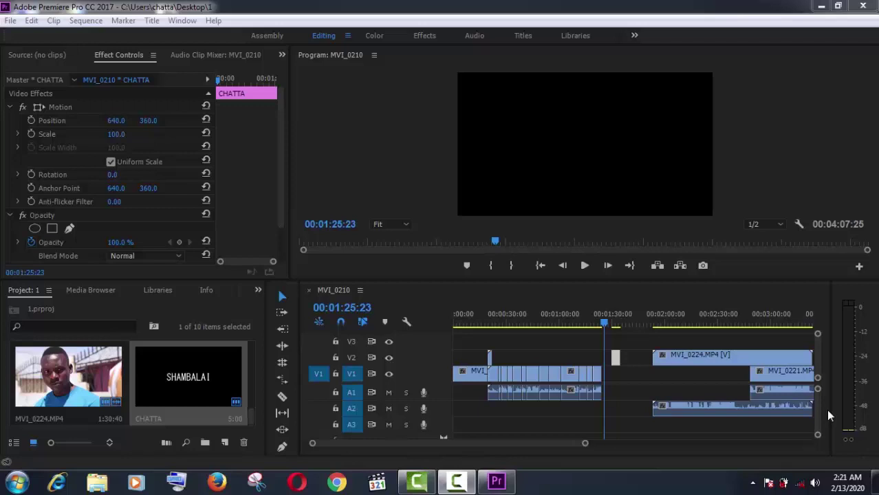
- Park the playhead on the CHATTA title clip reading SHAMBALAI on track V2 near 00:01:30
left_click(615, 322)
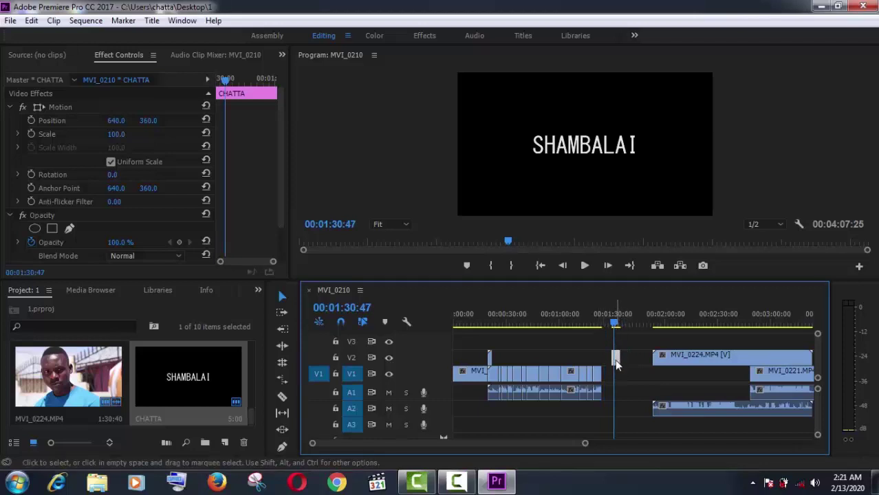
mouse_move(616, 361)
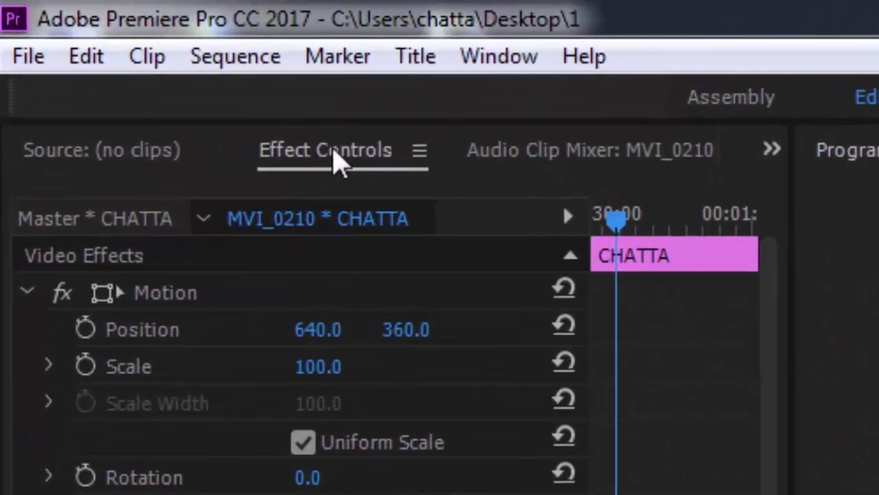
- Select the title's Motion effect in Effect Controls and move the playhead to the clip's start
left_click(337, 161)
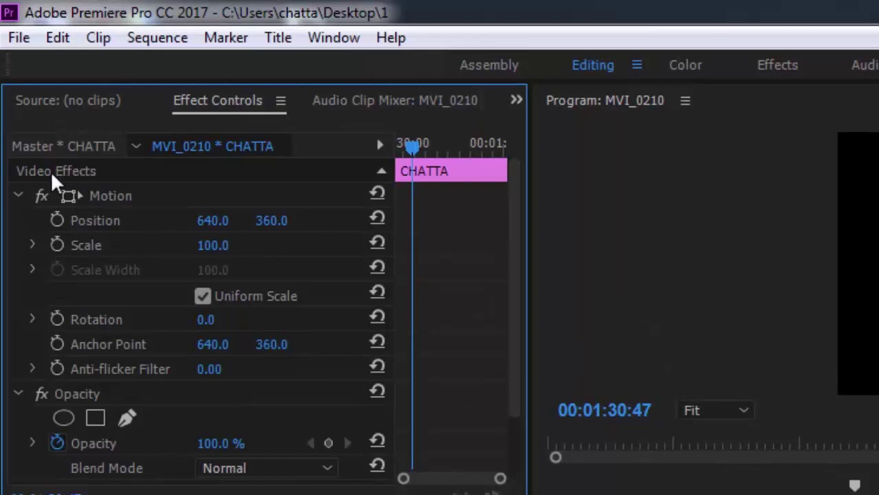
left_click(81, 197)
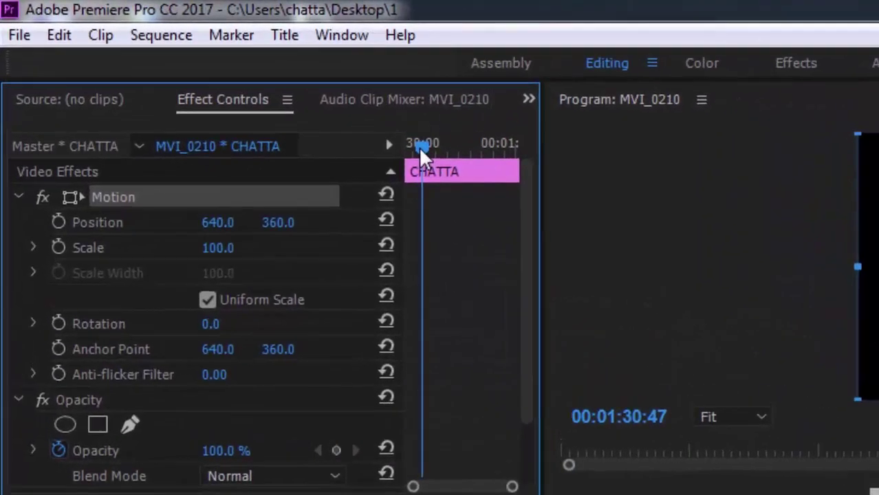
mouse_move(423, 153)
left_mouse_down()
mouse_move(508, 150)
mouse_move(408, 148)
left_mouse_up()
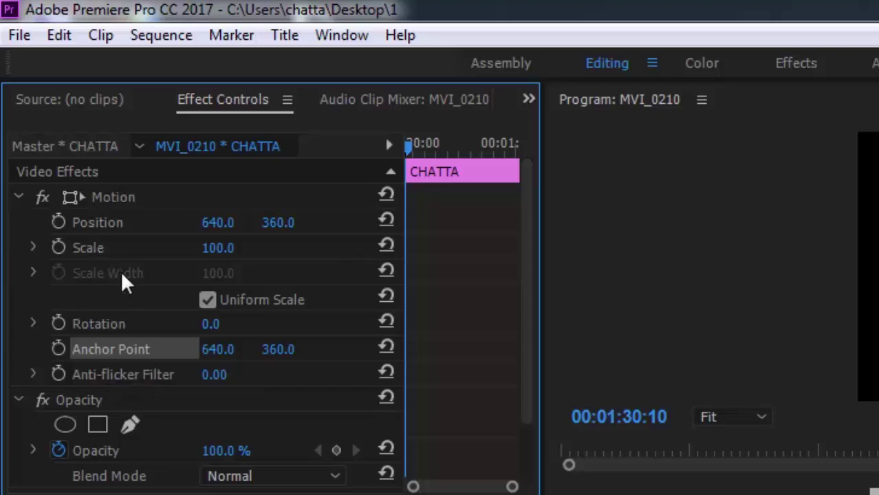
left_click(97, 224)
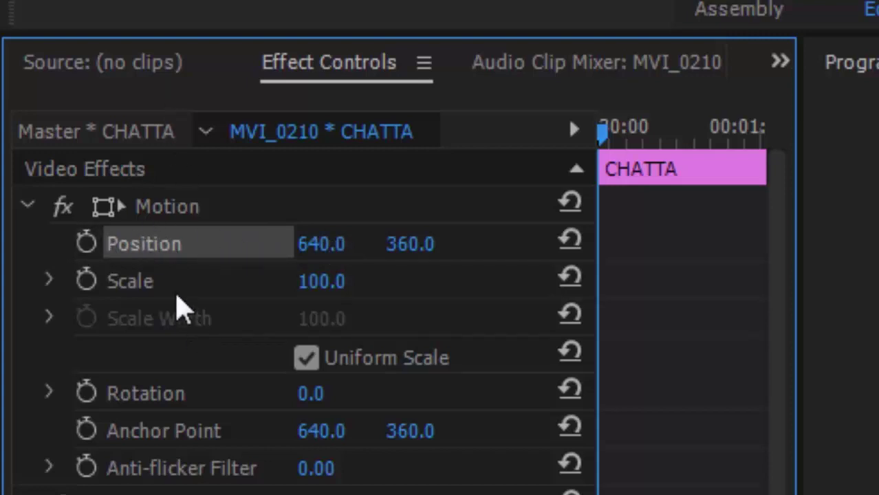
left_click(127, 288)
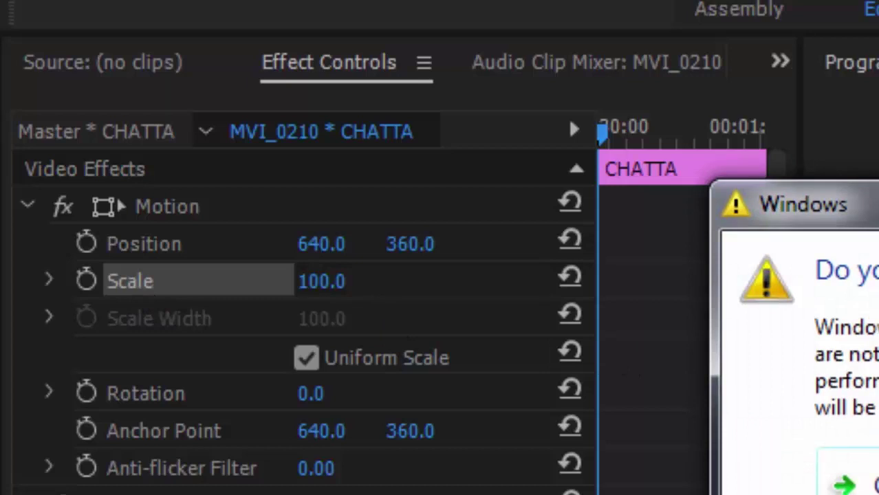
left_click(849, 485)
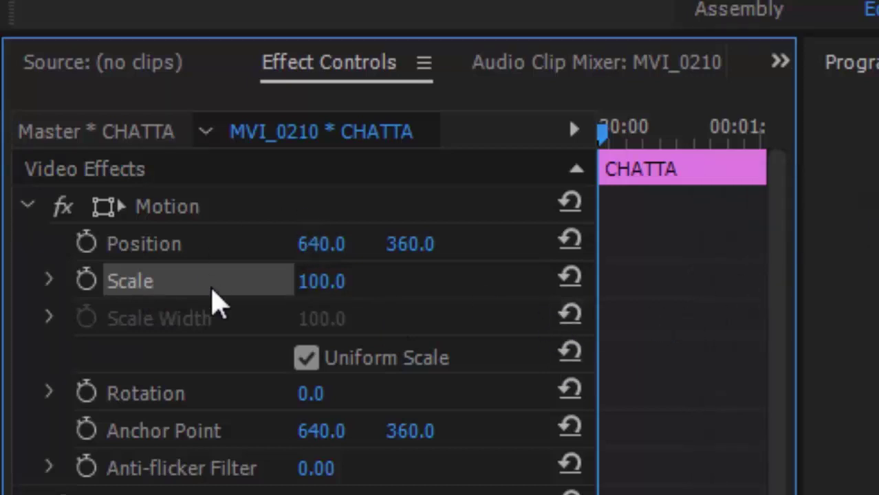
left_click(144, 393)
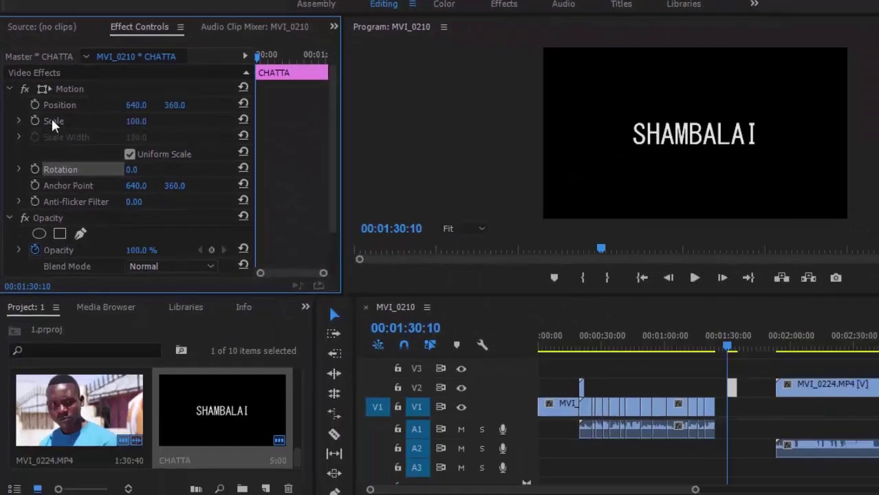
left_click(53, 122)
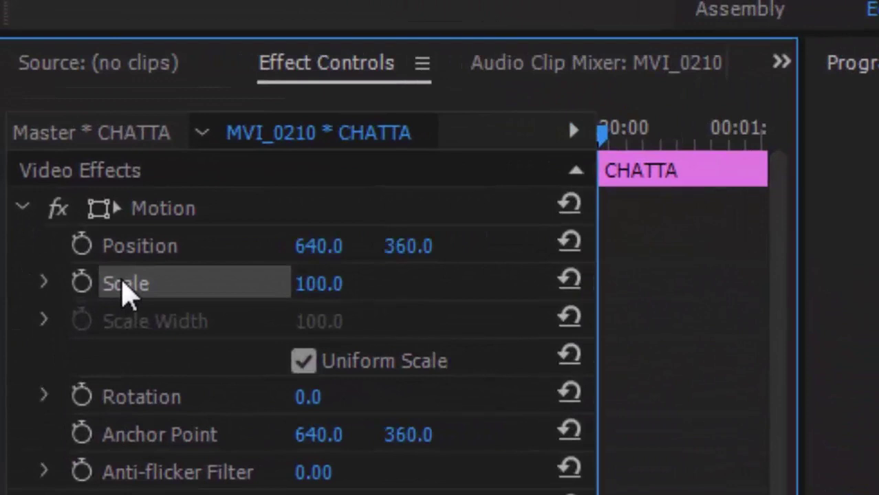
- Keyframe Scale at 100 at the clip start and 169 a little later
left_click(81, 281)
left_click(81, 283)
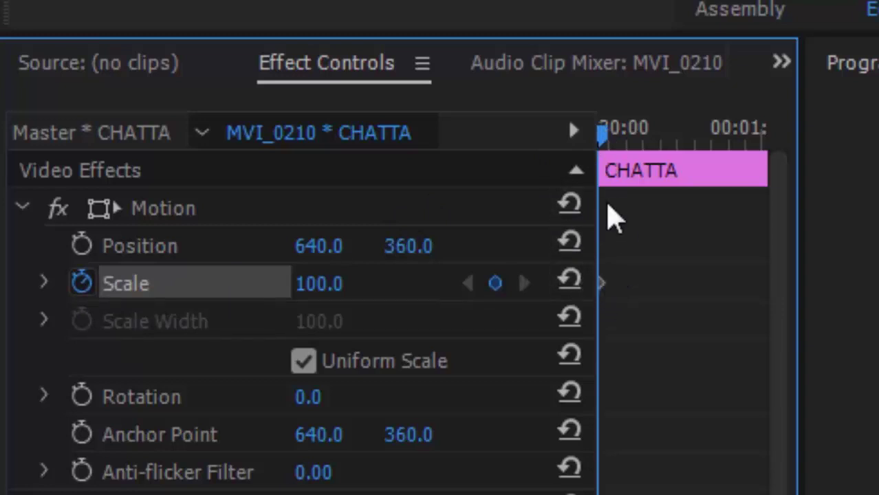
left_click_drag(607, 134, 664, 134)
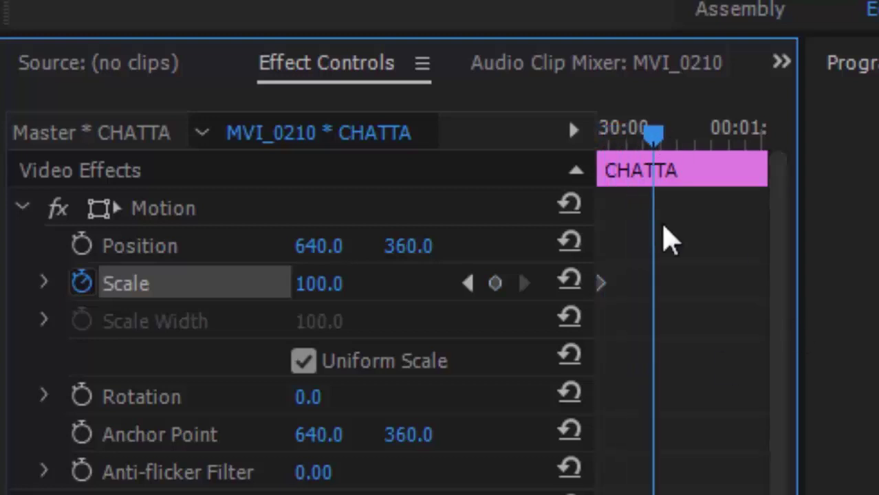
left_click_drag(654, 134, 659, 134)
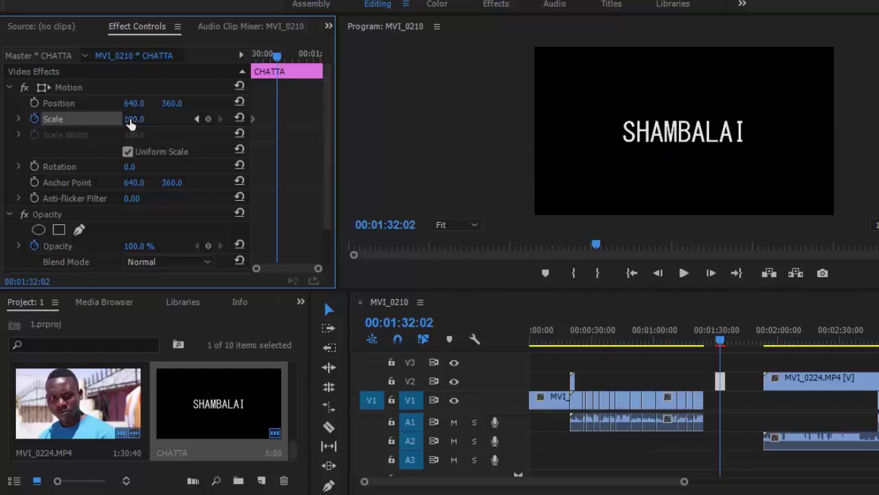
left_click_drag(133, 119, 181, 119)
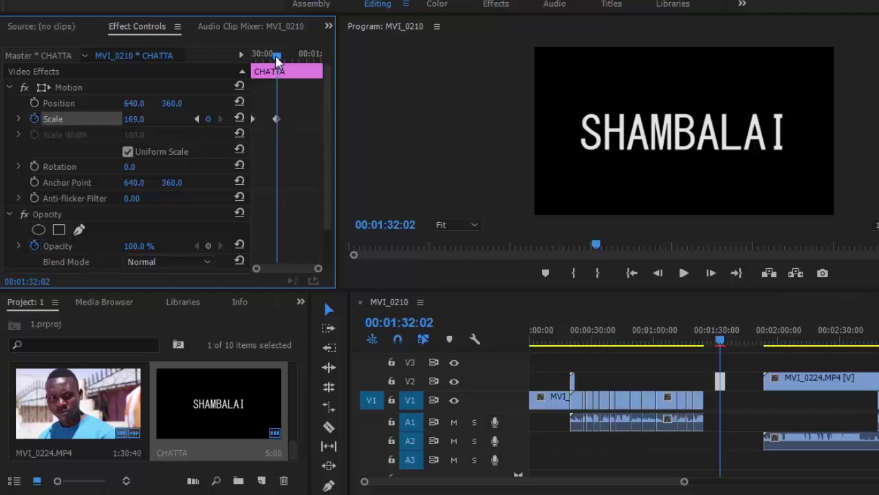
- Preview the title growing, then reset Scale back to 100
left_click_drag(277, 60, 252, 61)
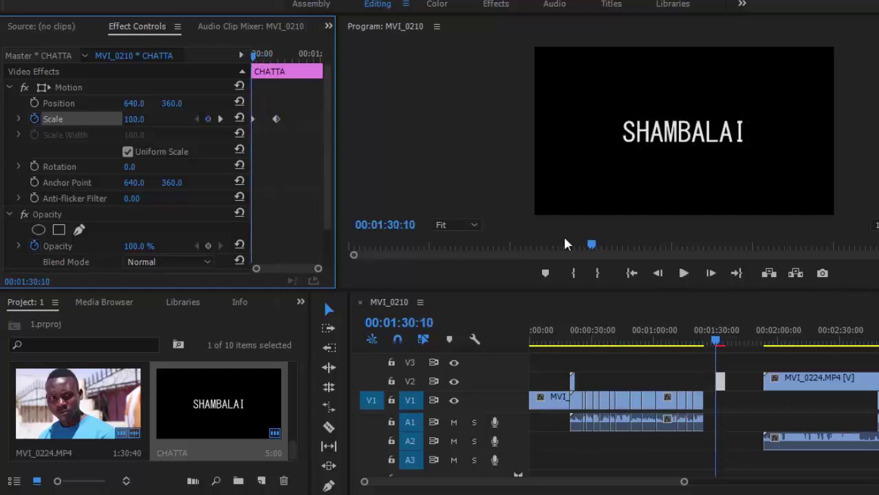
left_click(684, 273)
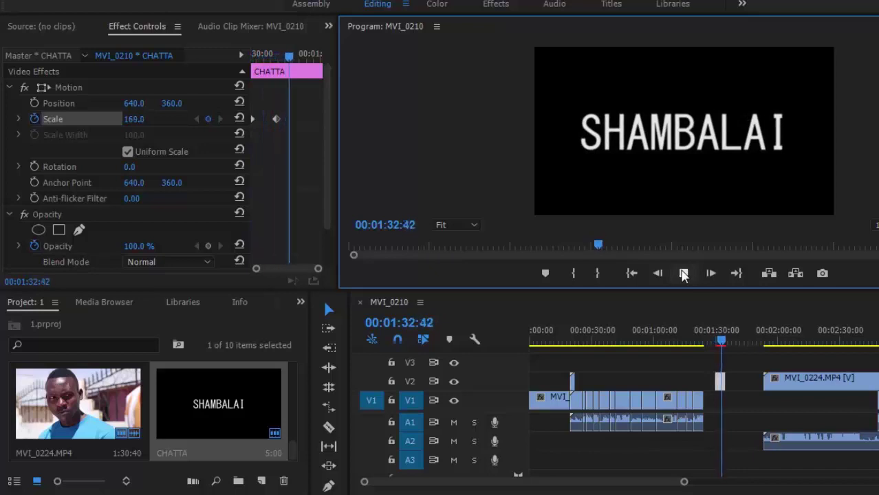
left_click(684, 273)
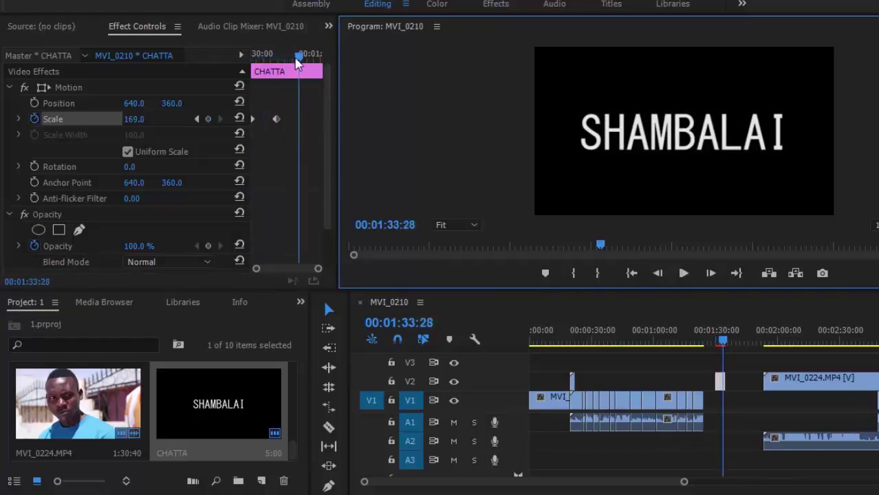
mouse_move(297, 56)
left_mouse_down()
mouse_move(259, 57)
mouse_move(270, 66)
left_mouse_up()
left_click_drag(273, 67, 276, 72)
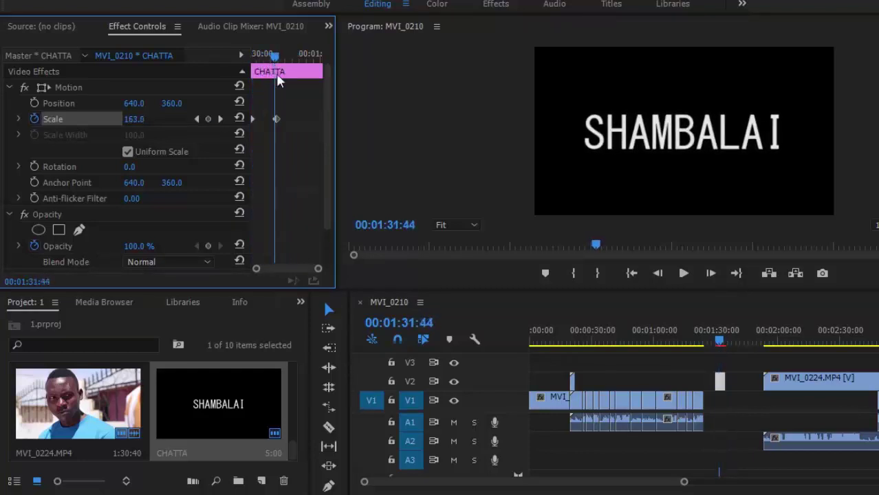
left_click(275, 119)
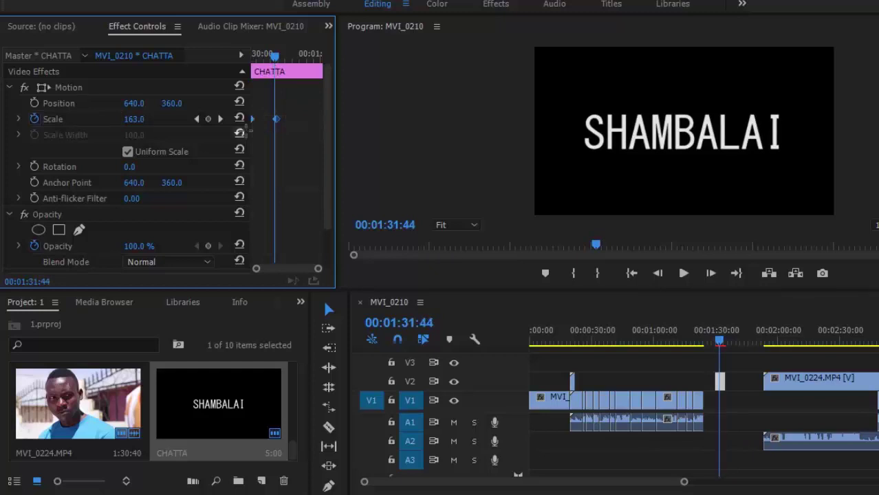
left_click(241, 132)
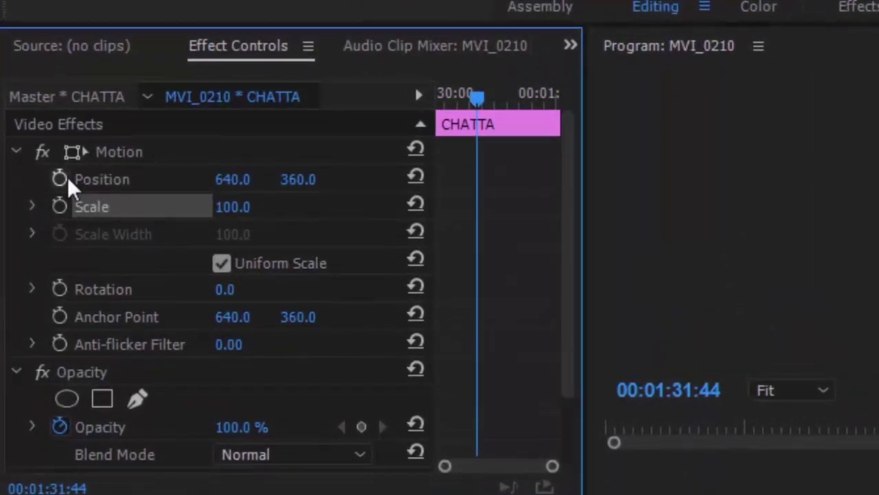
- Keyframe Position at the clip start with X at -283, pushing the title off-screen left
left_click(59, 178)
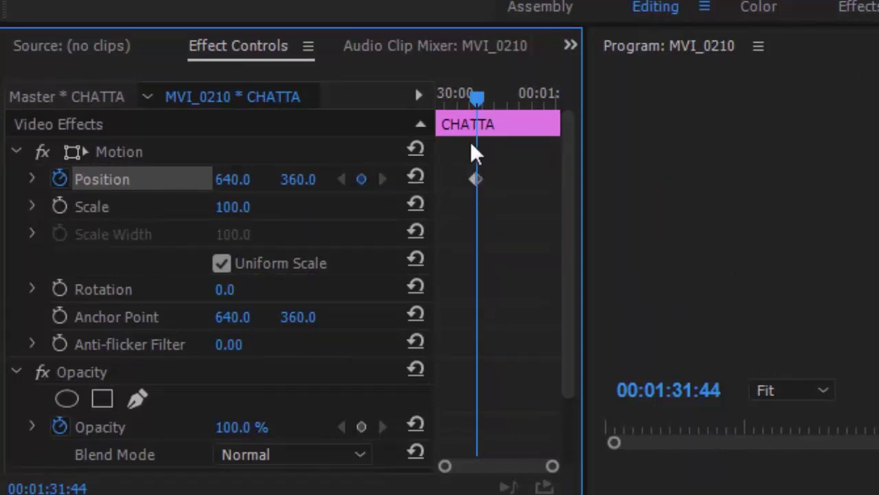
left_click_drag(473, 93, 240, 91)
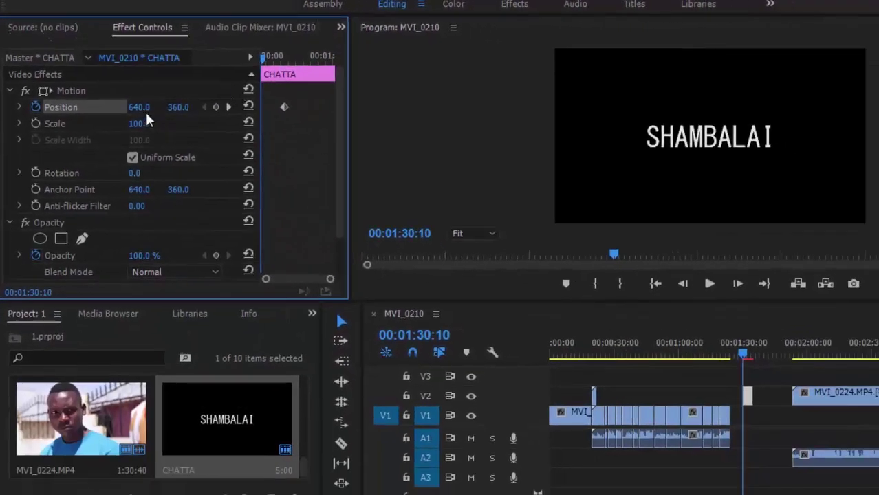
left_click_drag(141, 110, 42, 110)
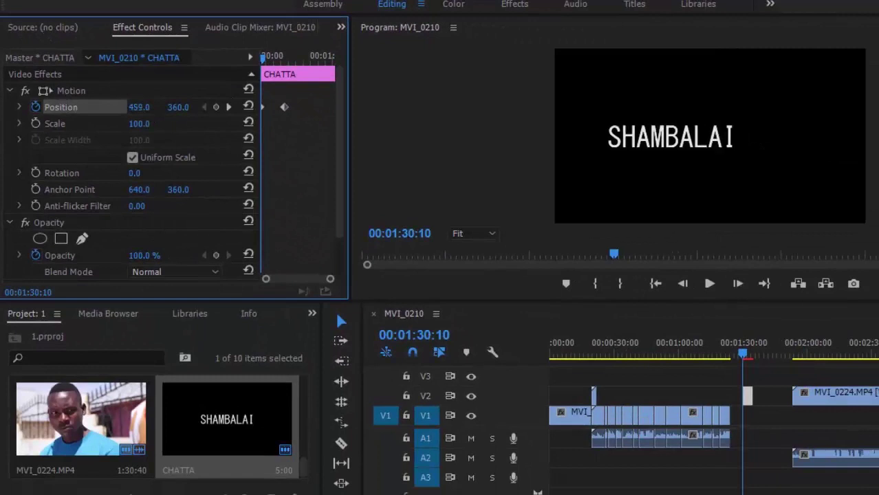
left_click_drag(138, 107, 69, 108)
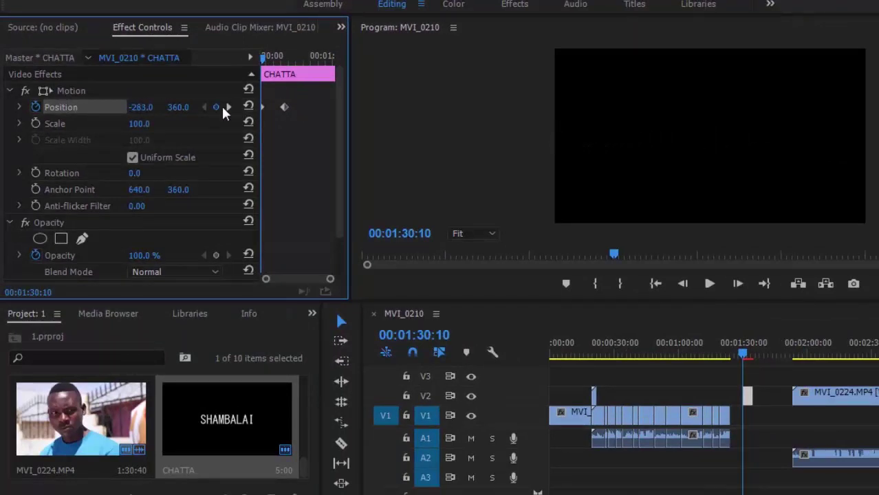
- Preview the slide-in, add a centred Position keyframe, and select both Position keyframes
left_click(707, 284)
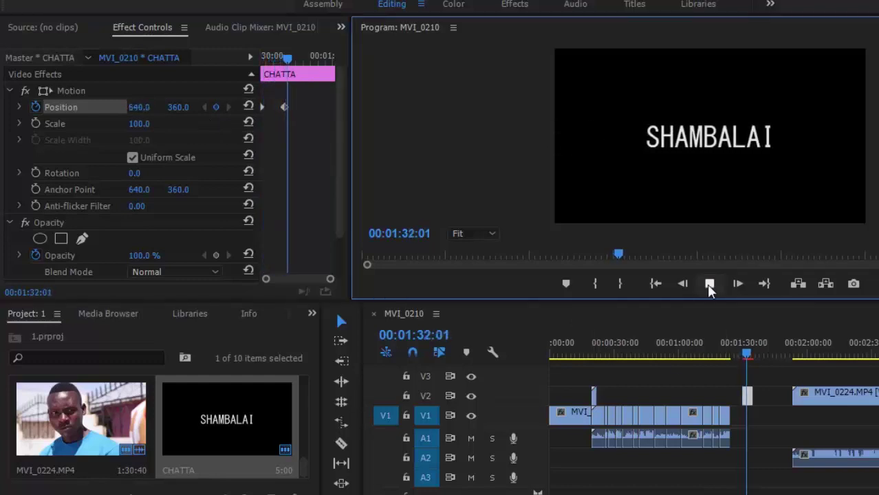
left_click(706, 283)
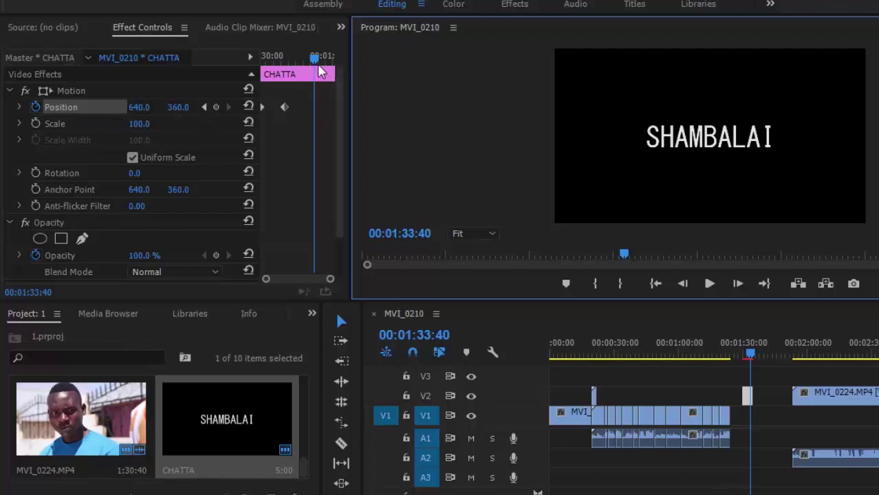
left_click(248, 107)
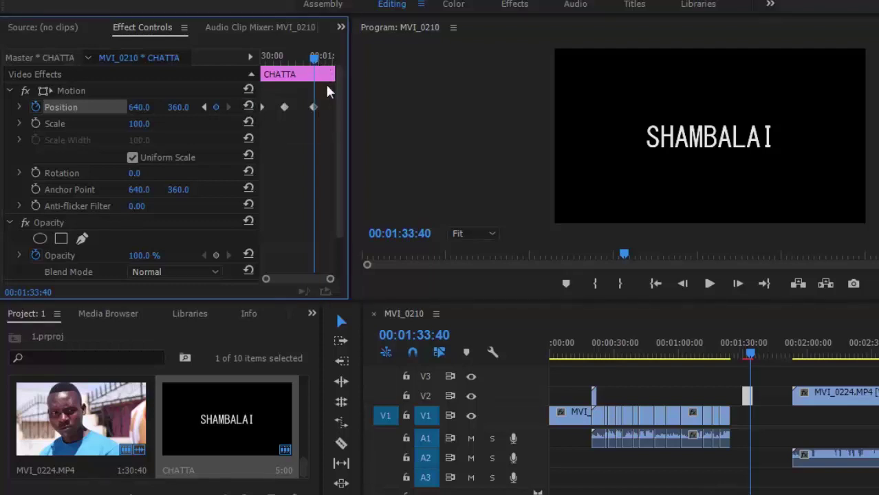
left_click_drag(327, 103, 256, 135)
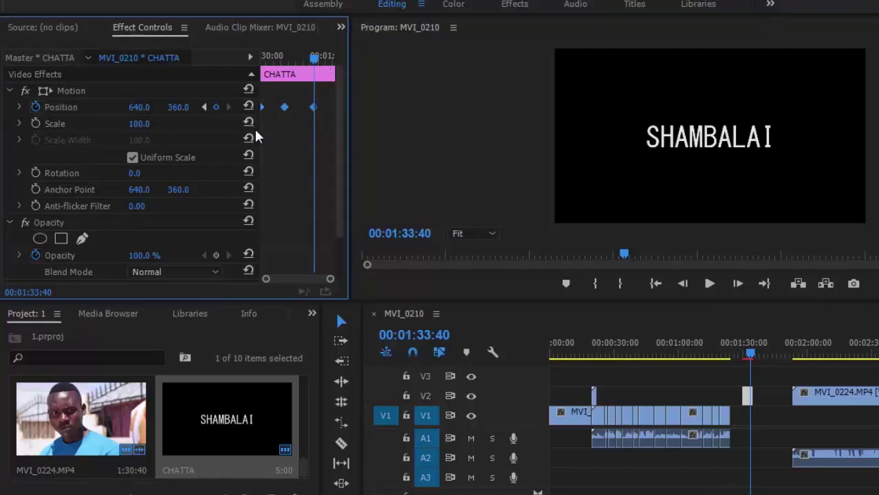
left_click_drag(314, 57, 255, 67)
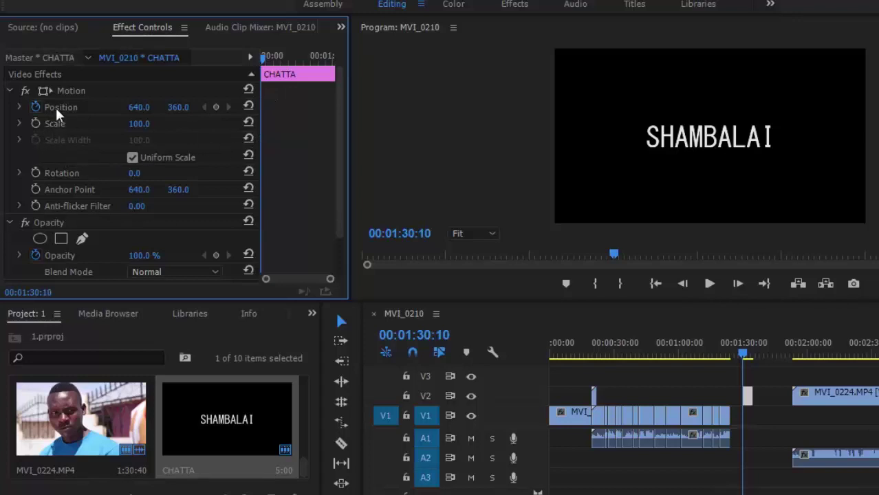
- Turn off Position animation and keyframe Rotation from 0° at the clip start to 359°
left_click(34, 106)
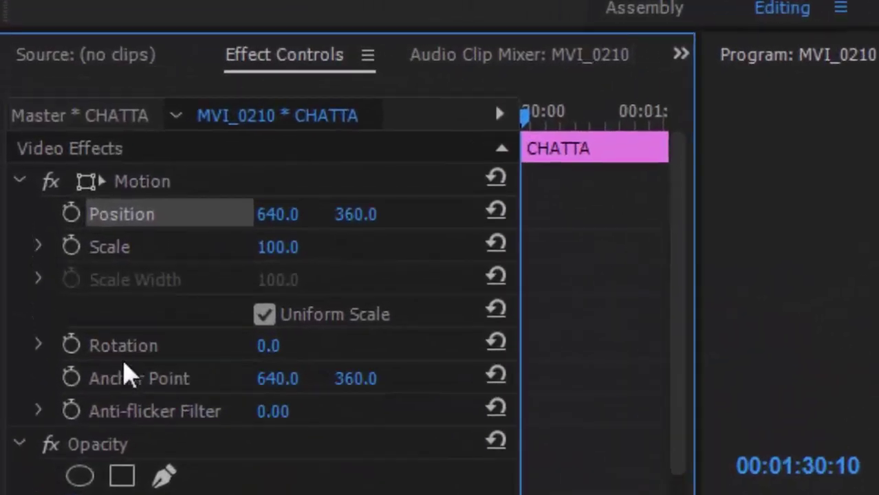
left_click(72, 346)
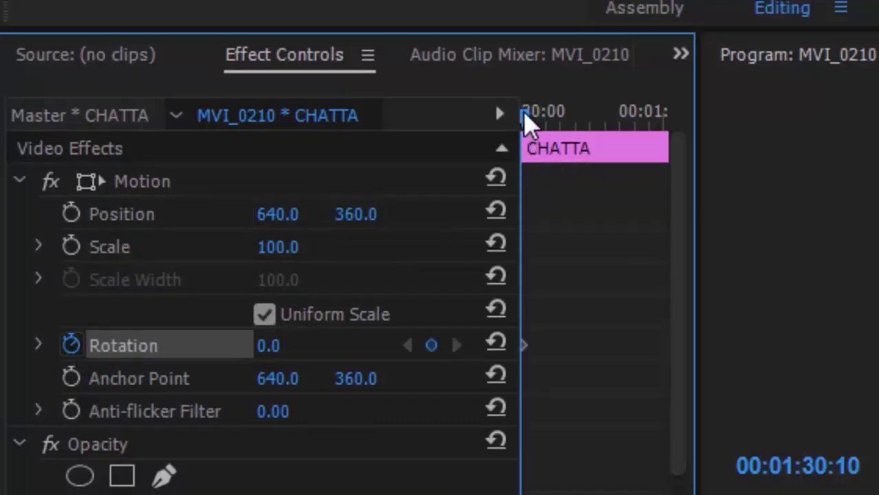
left_click_drag(524, 118, 580, 121)
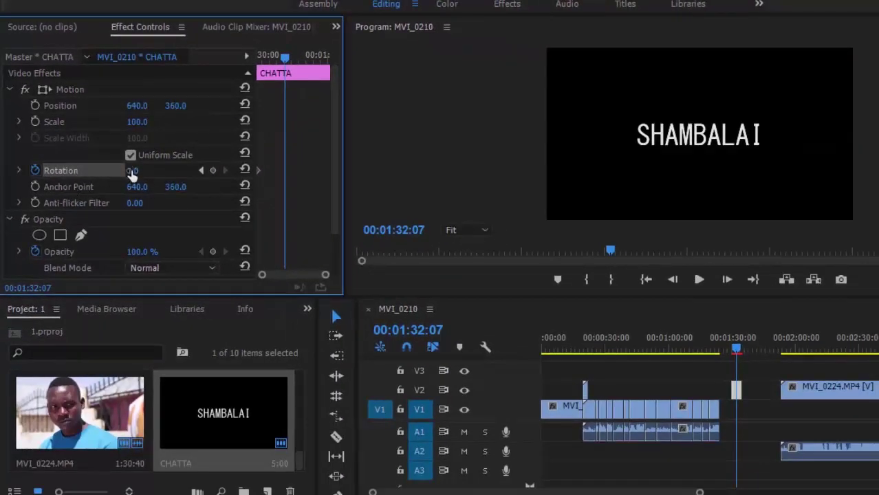
left_click_drag(133, 170, 370, 172)
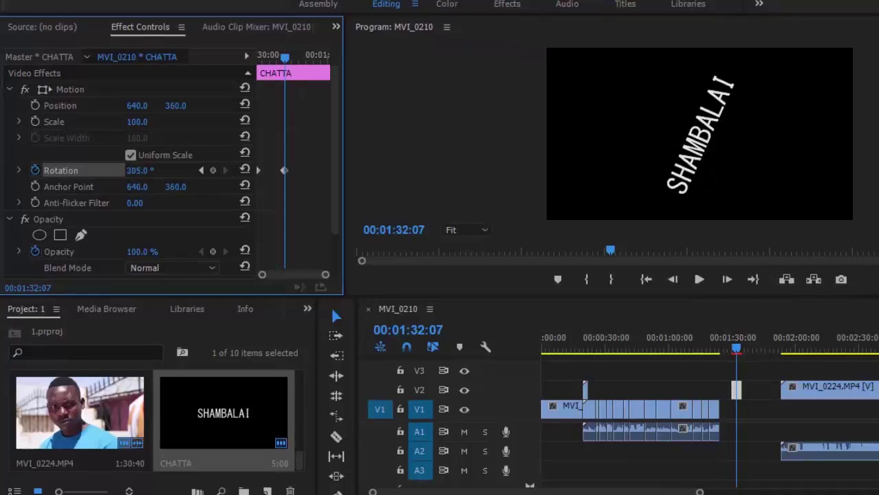
left_click_drag(138, 170, 141, 171)
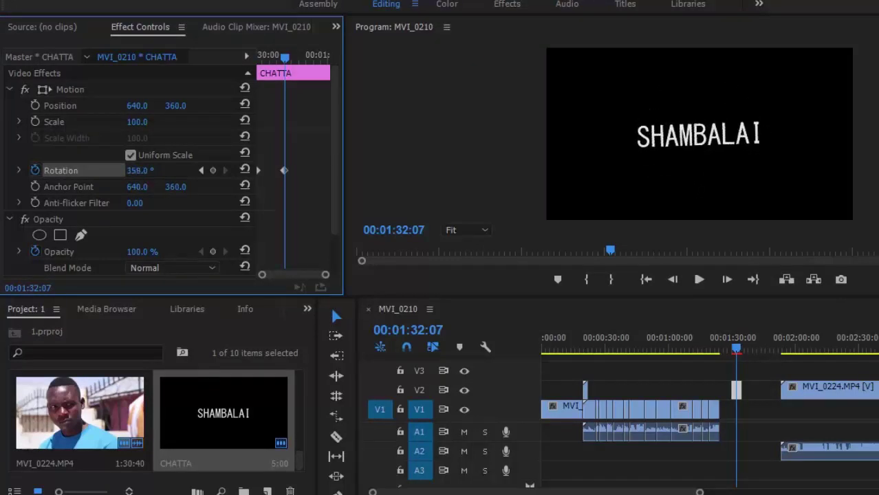
left_click_drag(142, 170, 142, 170)
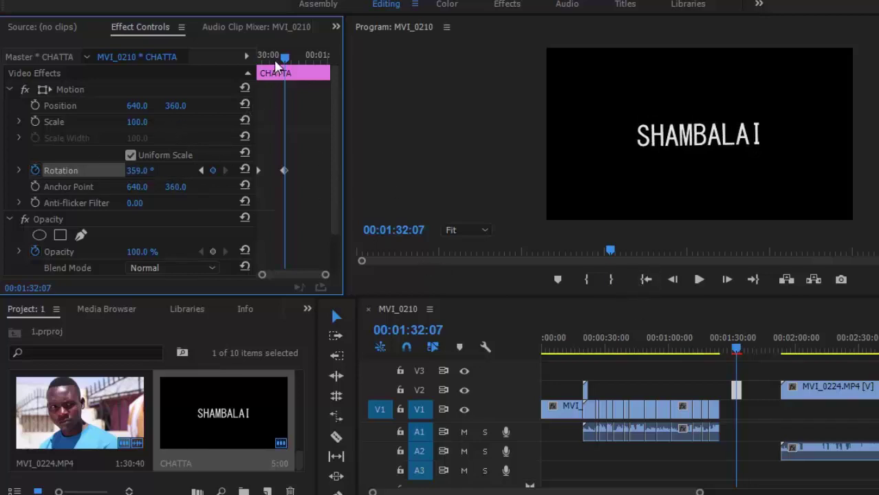
- Play the title from its start to preview the spin
left_click_drag(282, 56, 258, 57)
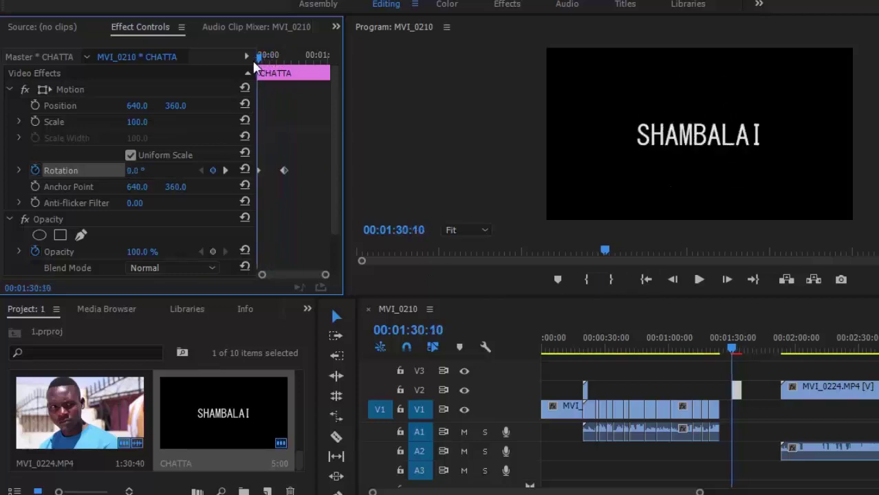
left_click(700, 282)
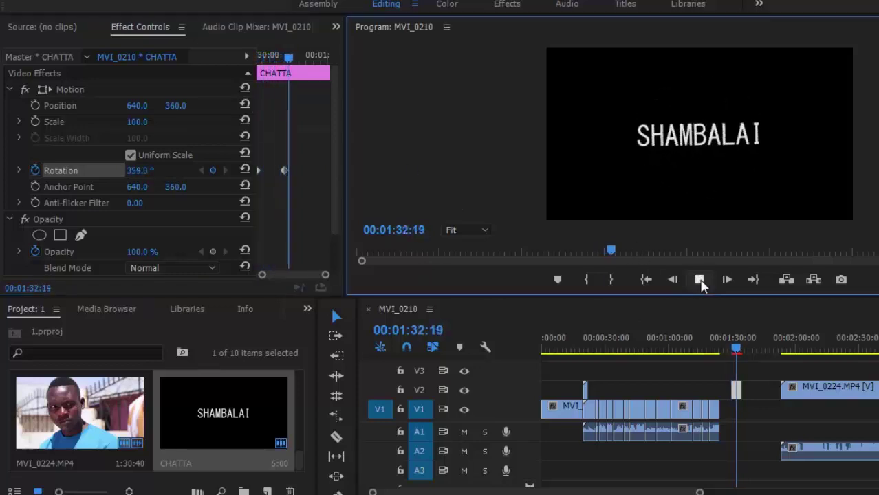
left_click(699, 280)
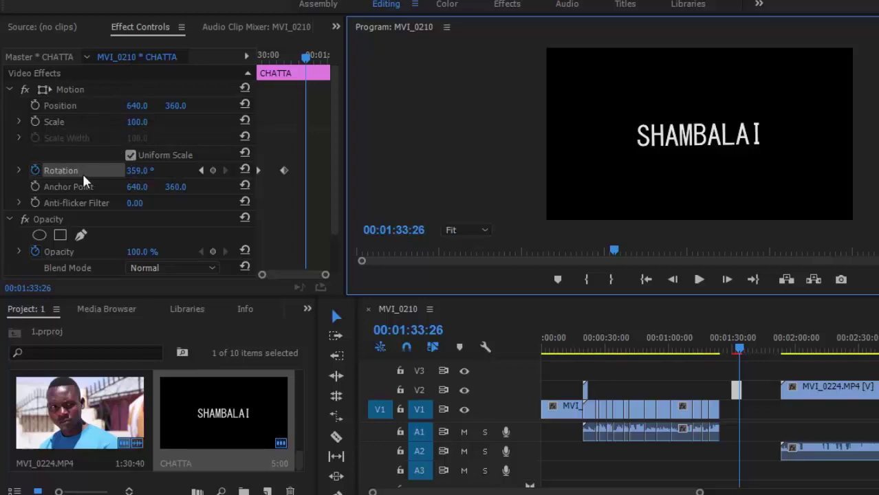
- Delete the Rotation keyframes, keeping a static 359°, and move the playhead to 00:01:32:02
left_click(36, 170)
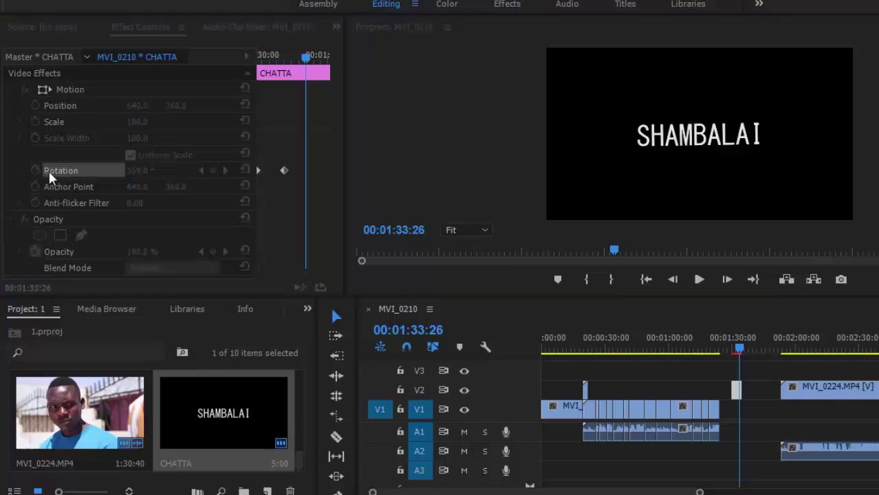
left_click(581, 269)
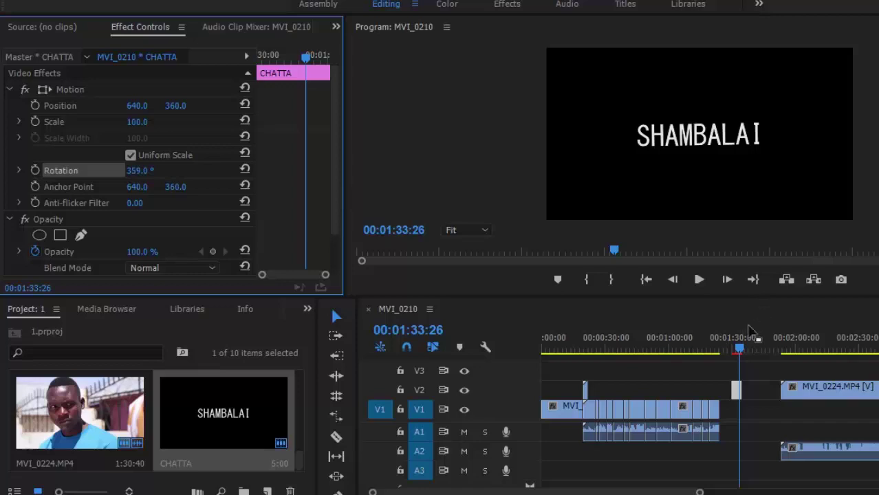
left_click(735, 349)
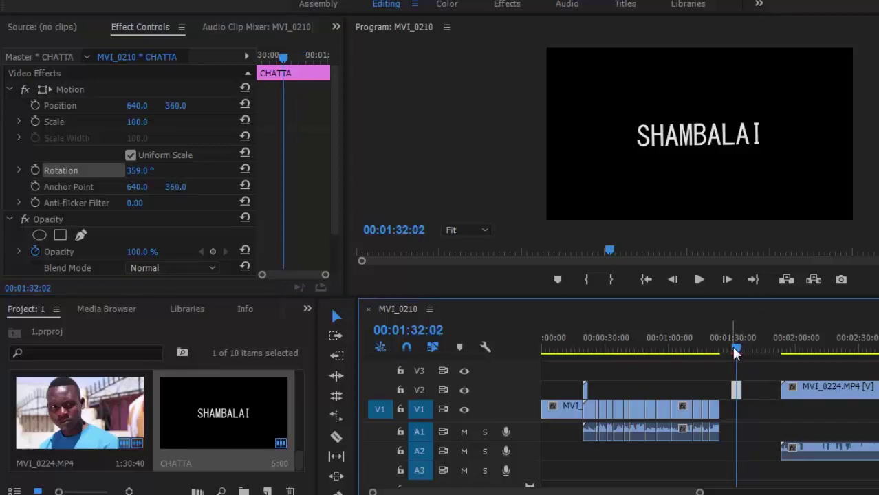